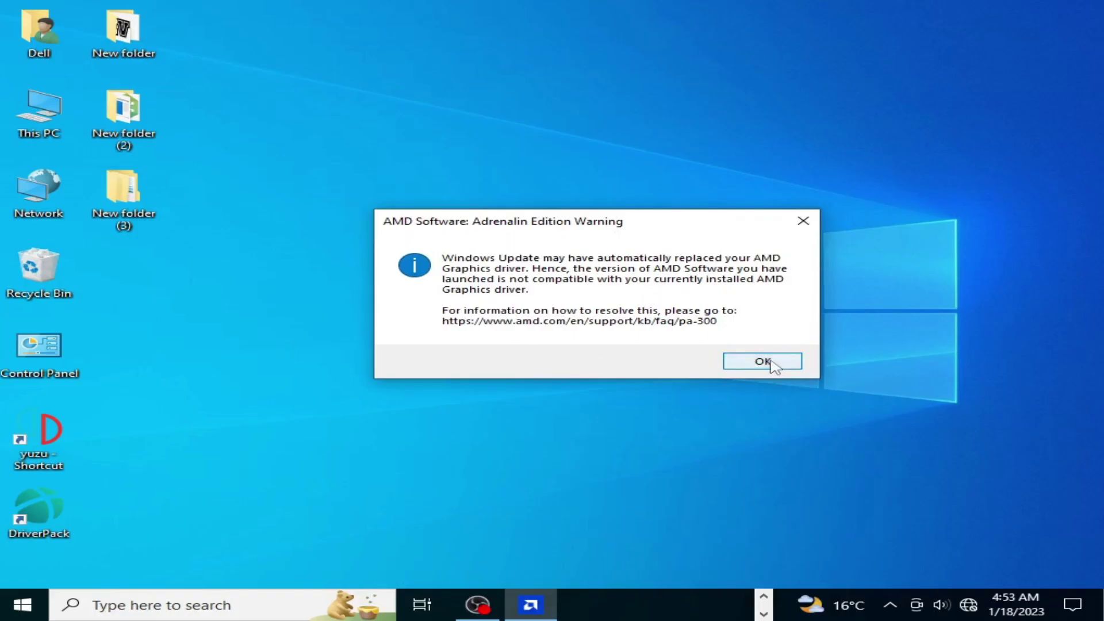
# Dismiss the AMD Software: Adrenalin Edition incompatible-driver warning with OK
pyautogui.click(768, 362)
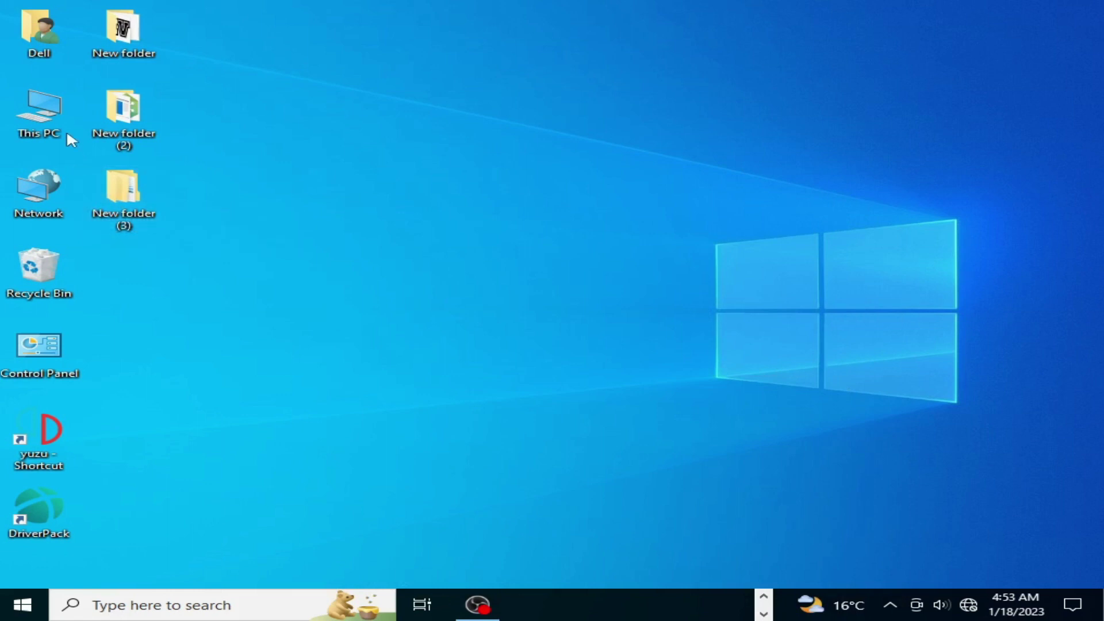
# Start a Windows search from the taskbar search box for 'device manager'
pyautogui.click(209, 605)
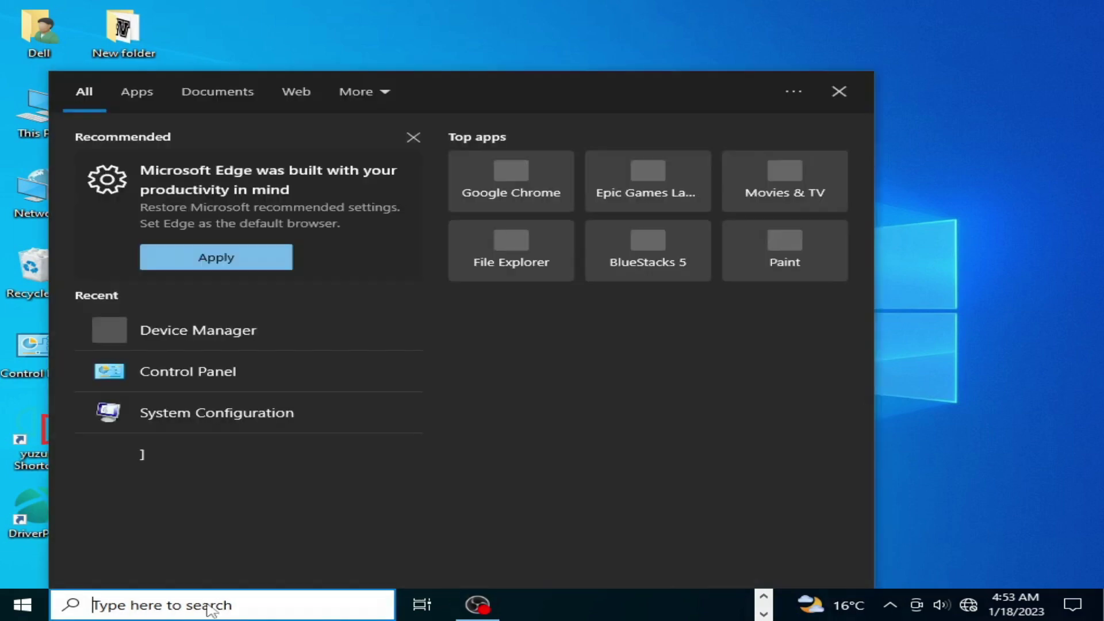
pyautogui.write('devic')
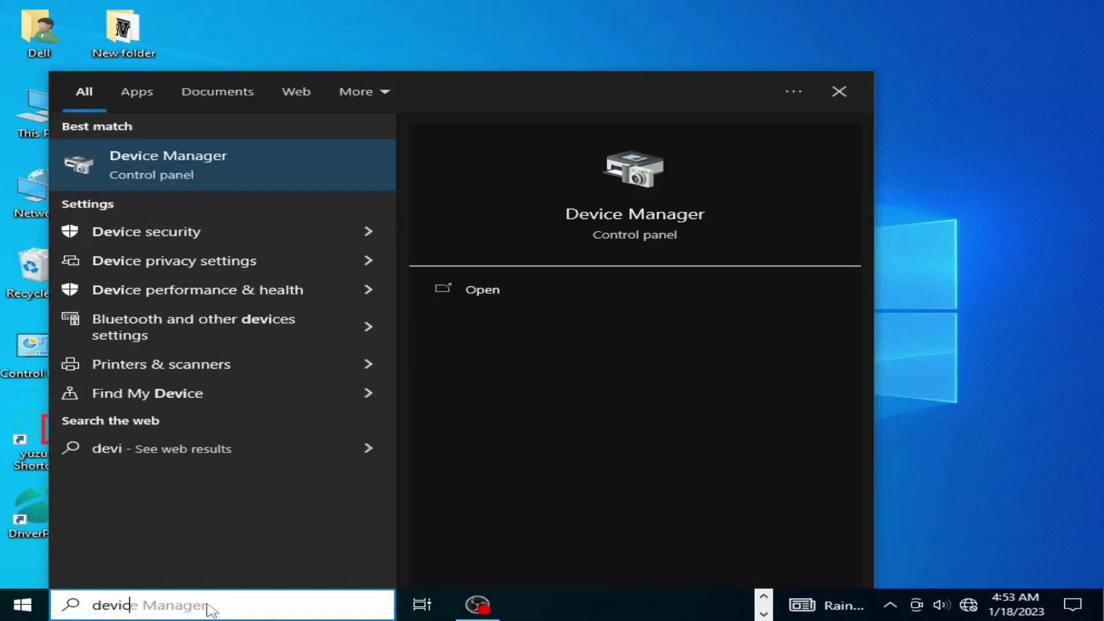
pyautogui.write('e ma')
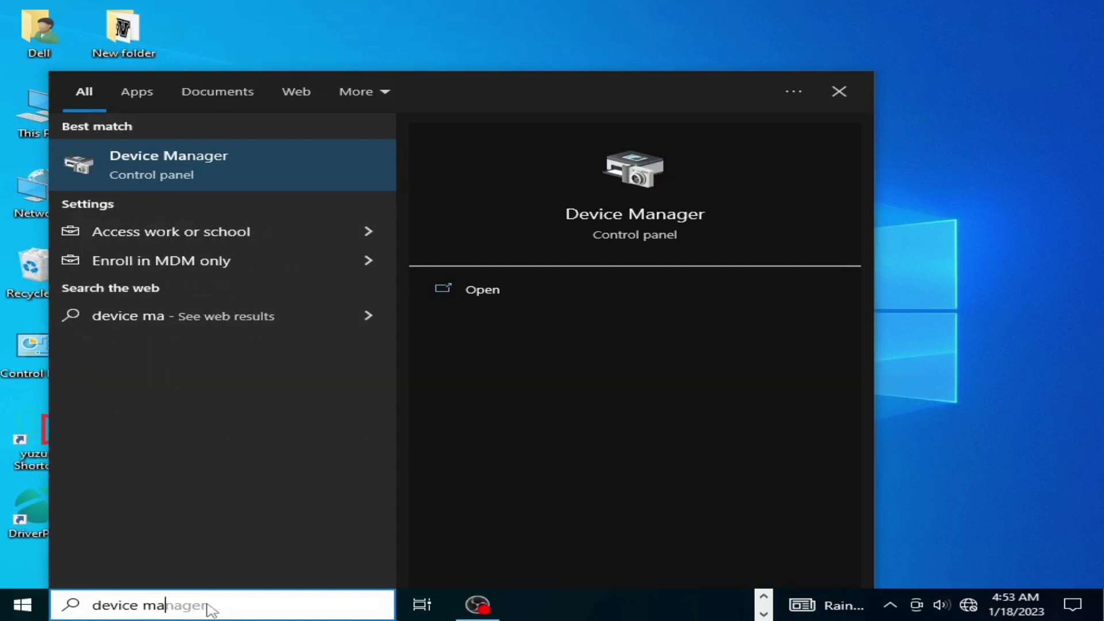
pyautogui.write('nager')
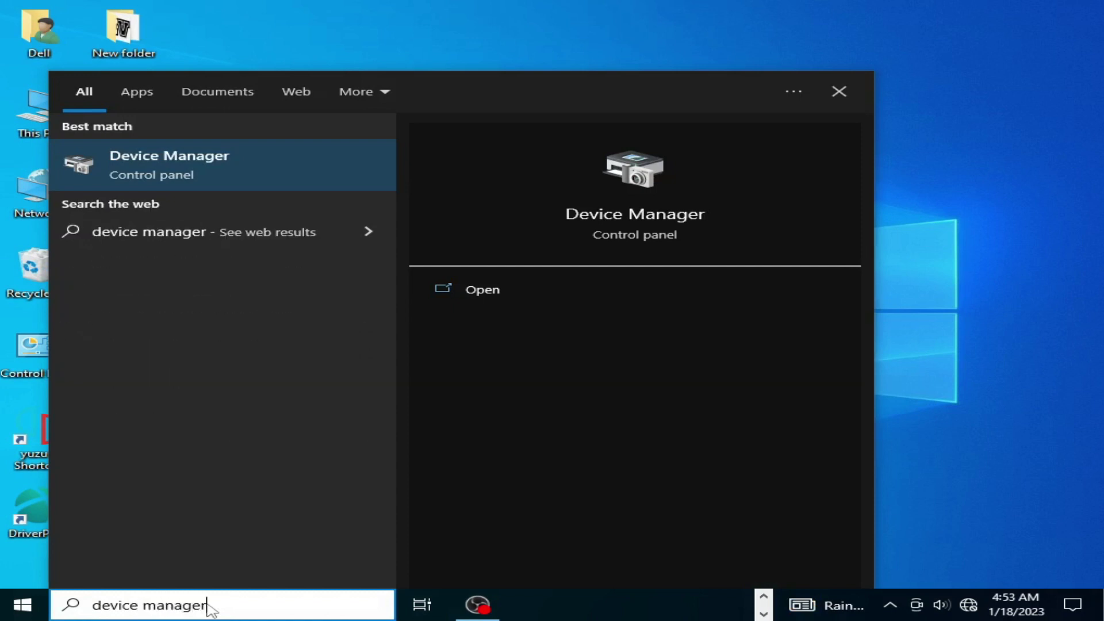
# Open Device Manager and right-click ATI FirePro V (FireGL V) Graphics Adapter under Display adapters
pyautogui.click(156, 153)
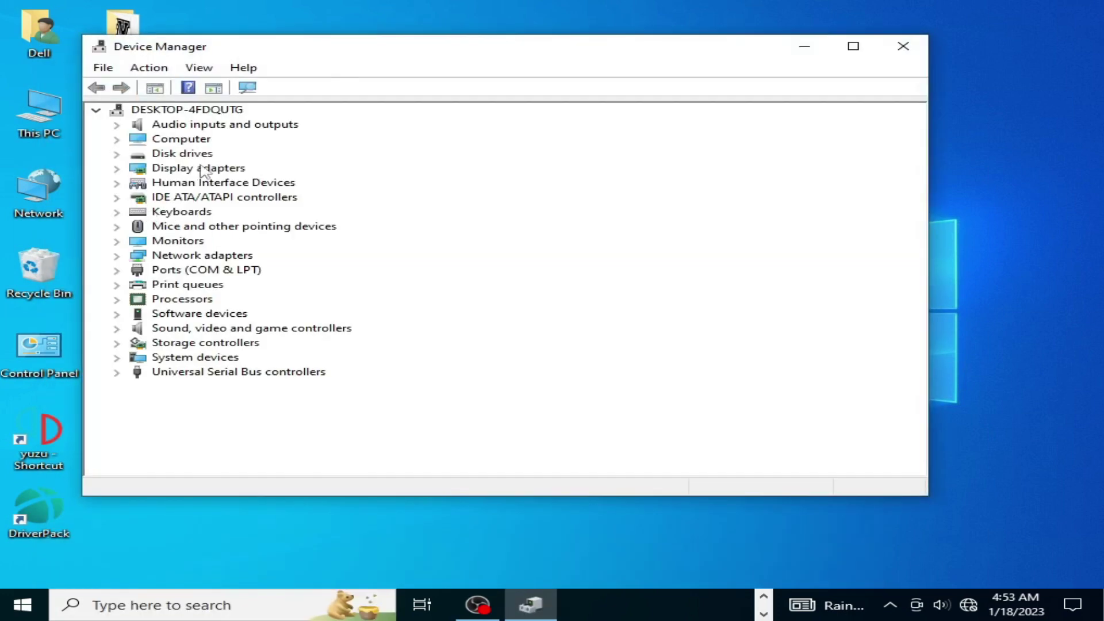
pyautogui.click(115, 172)
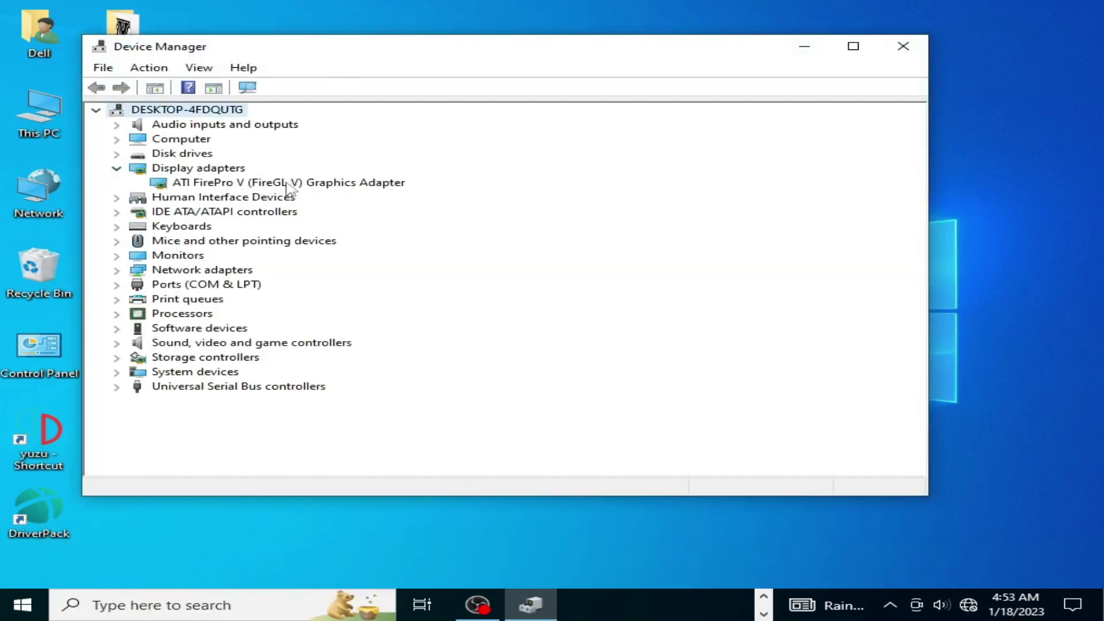
pyautogui.click(256, 186)
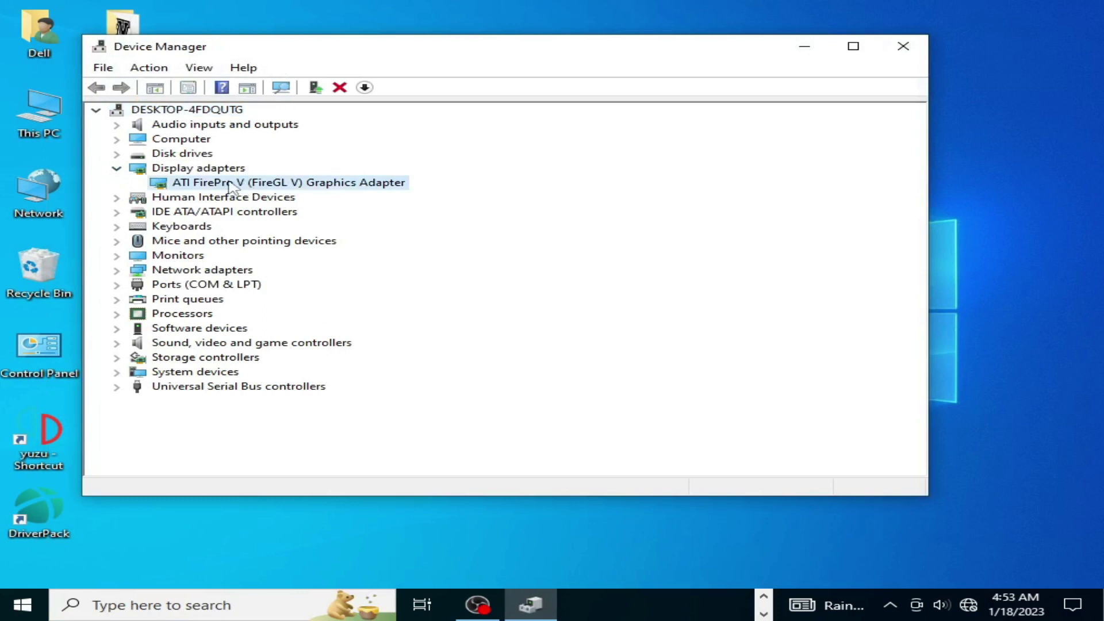
pyautogui.rightClick(231, 187)
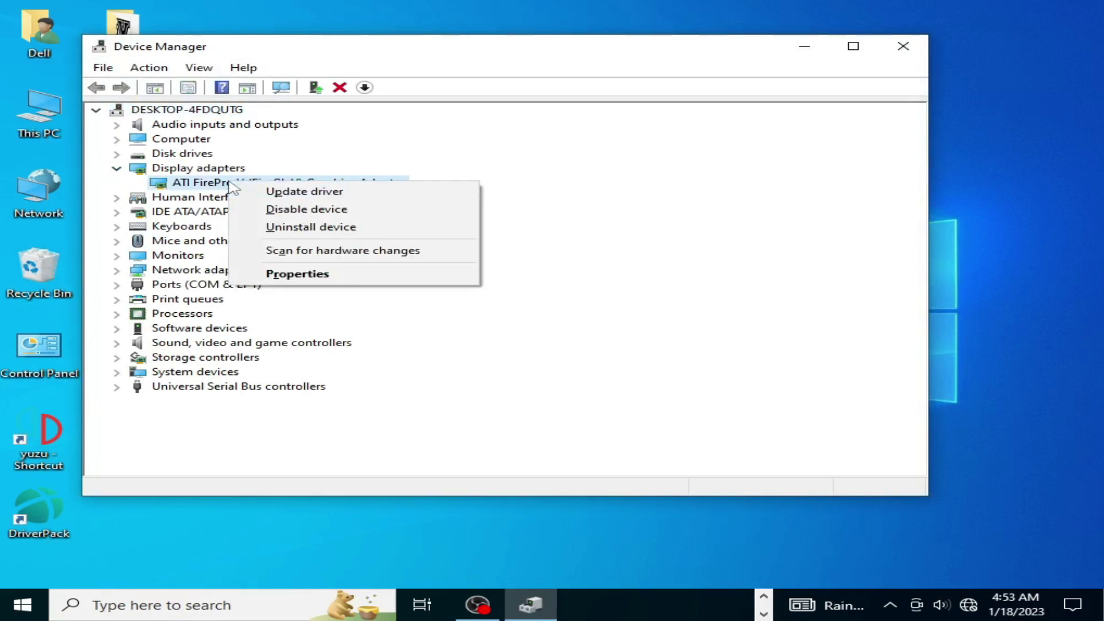
# Choose Update driver, browse this computer, and pick from the list of available drivers
pyautogui.click(289, 193)
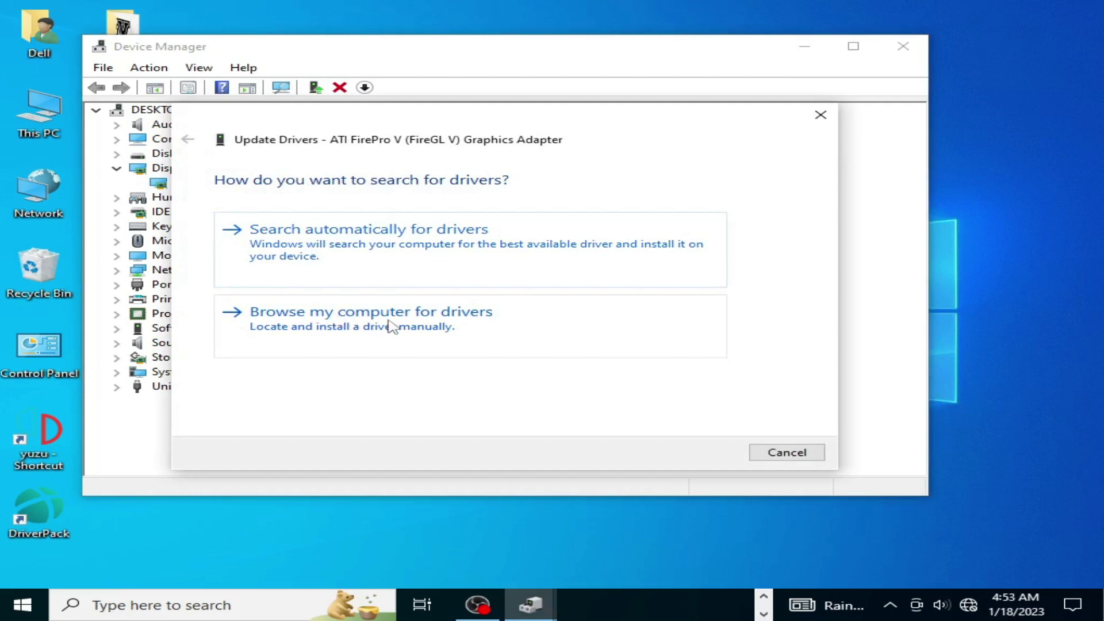
pyautogui.click(370, 324)
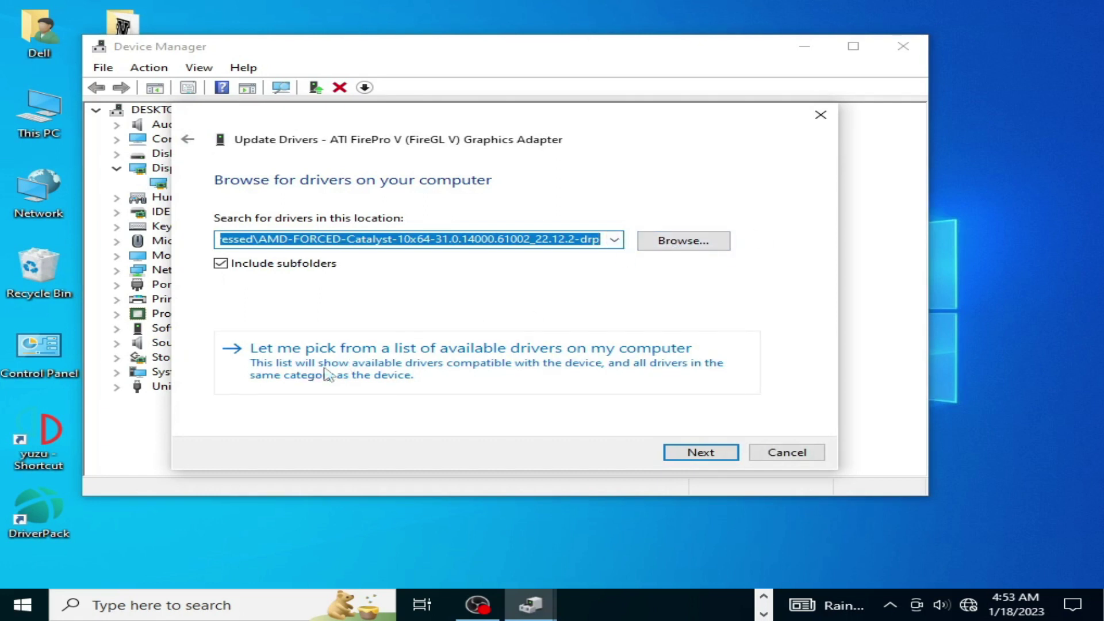
pyautogui.click(420, 370)
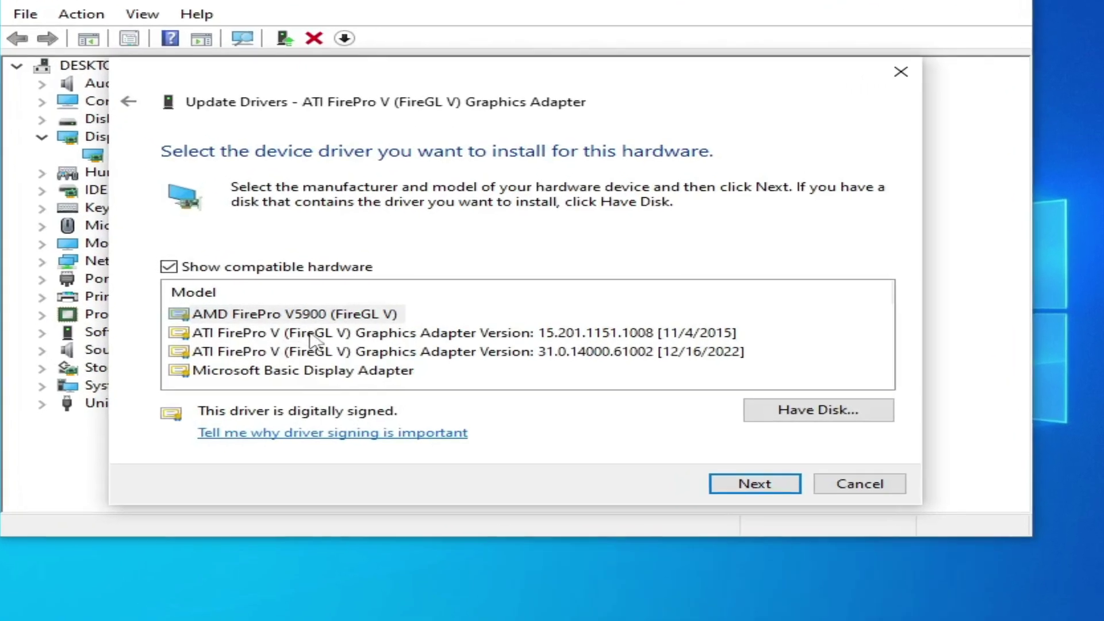
# Compare the 2015, 2022 and Microsoft Basic entries, then select AMD FirePro V5900 (FireGL V)
pyautogui.click(345, 329)
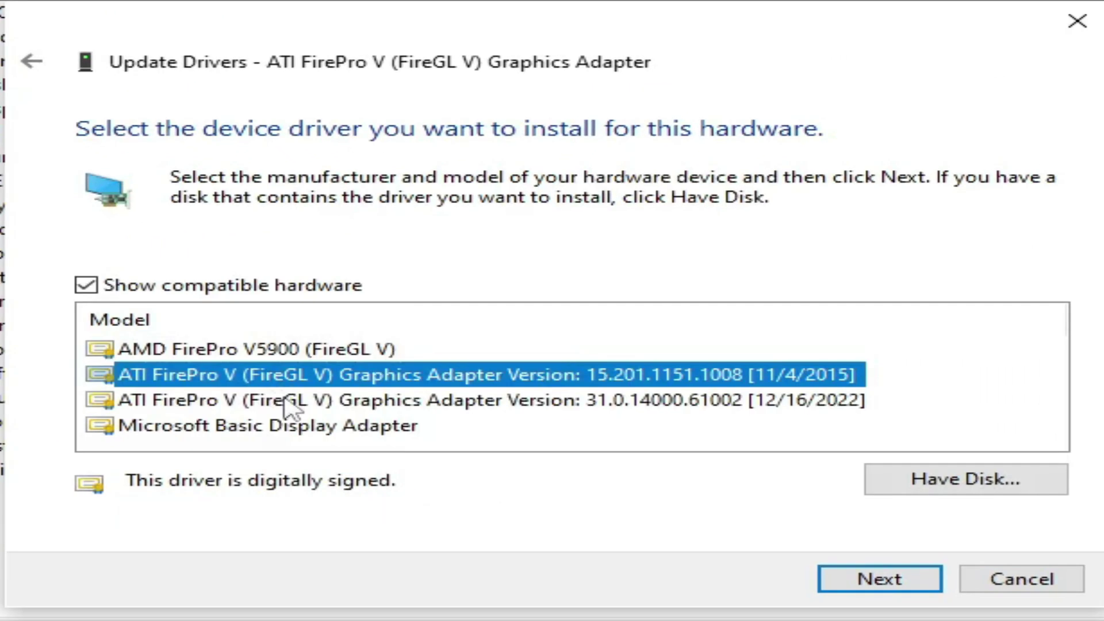
pyautogui.click(288, 402)
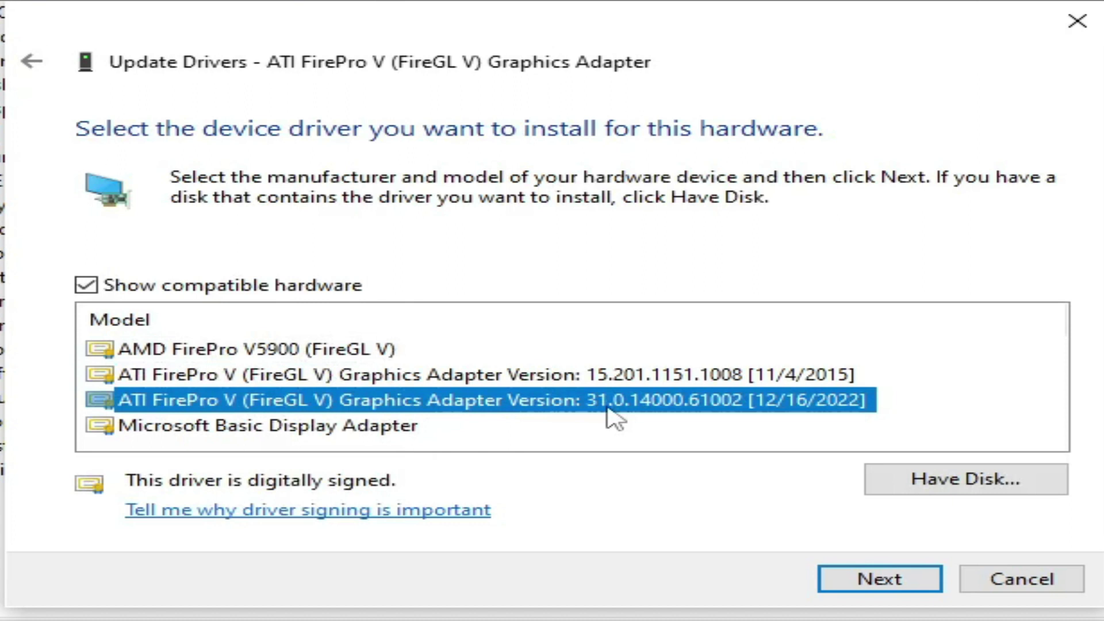
pyautogui.click(328, 426)
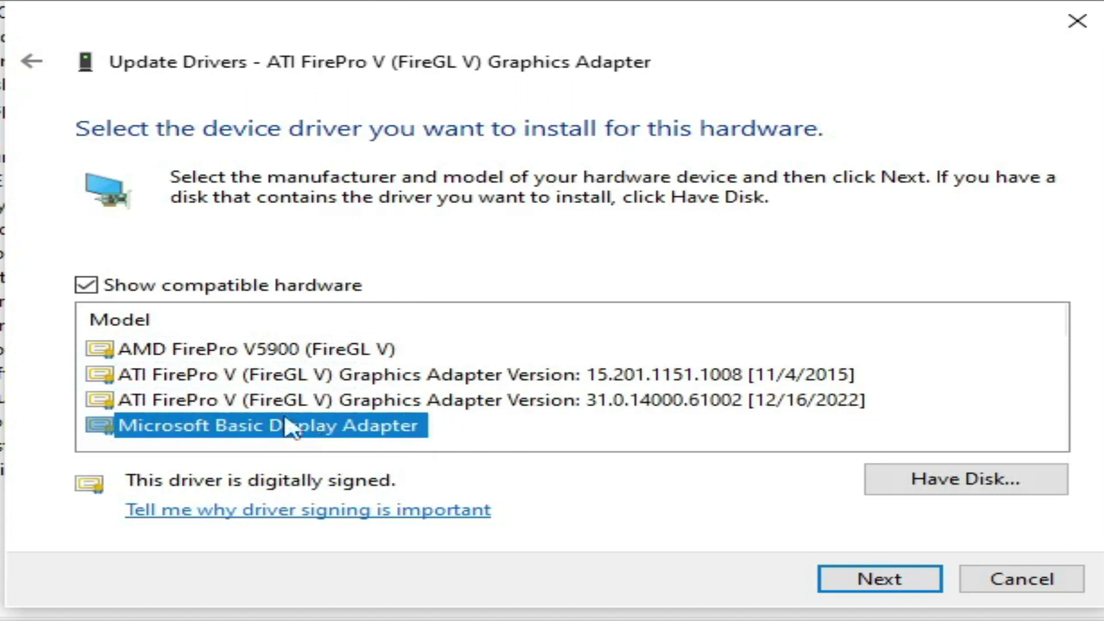
pyautogui.click(259, 380)
pyautogui.click(263, 349)
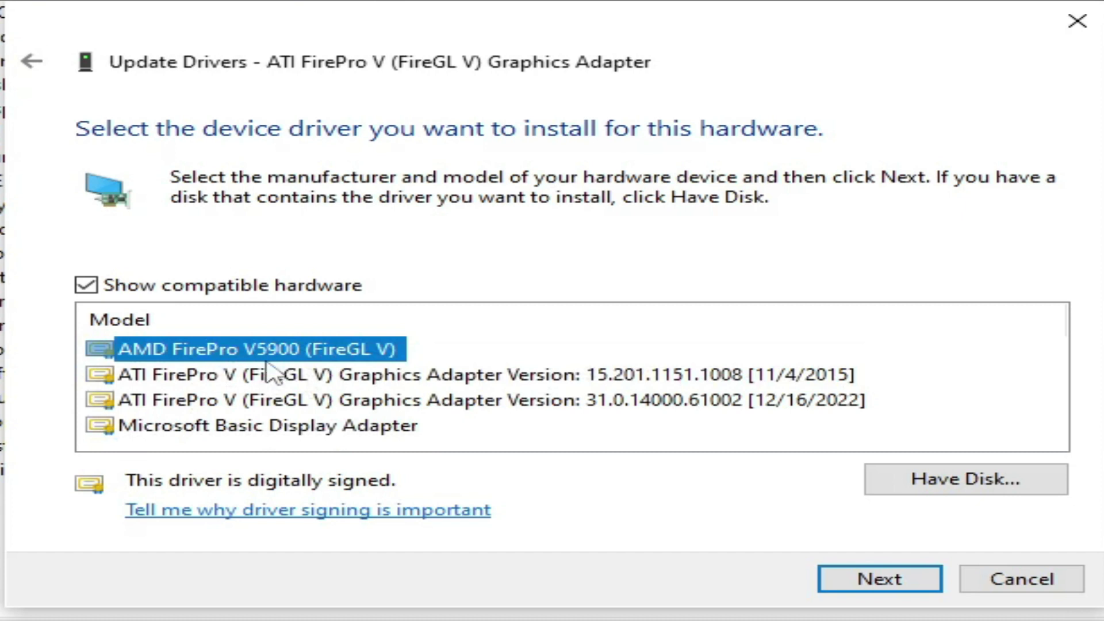
pyautogui.click(872, 582)
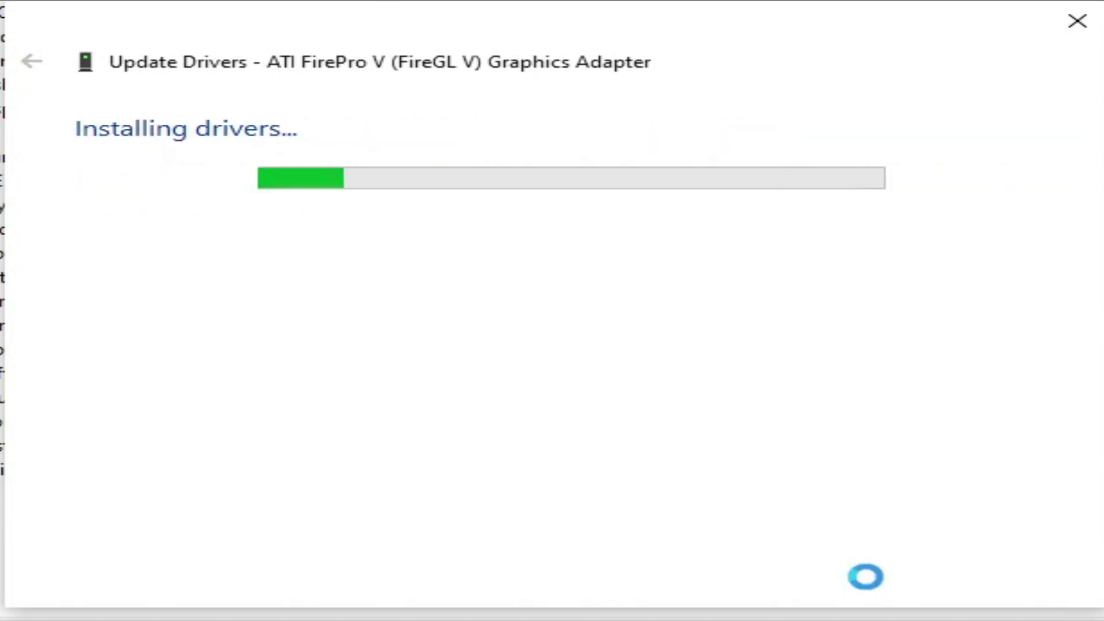